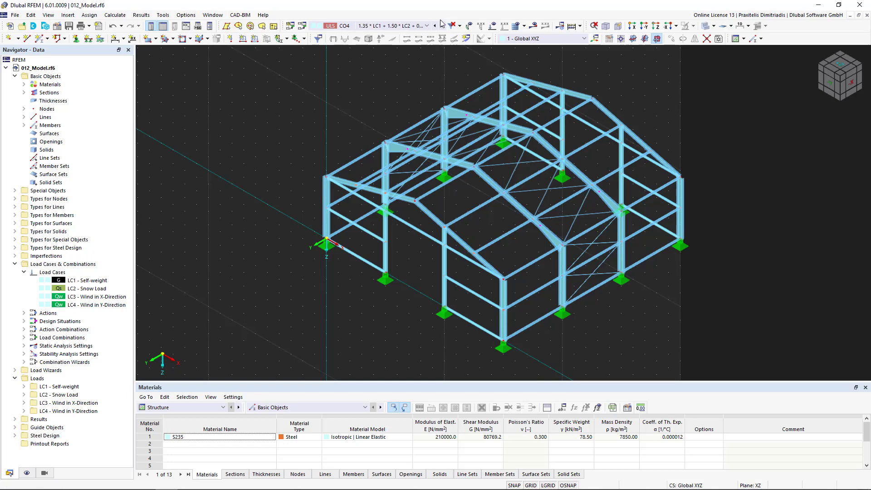
# Step: Switch the active load case from the CO4 combination to LC1 - Self-weight
pyautogui.click(425, 26)
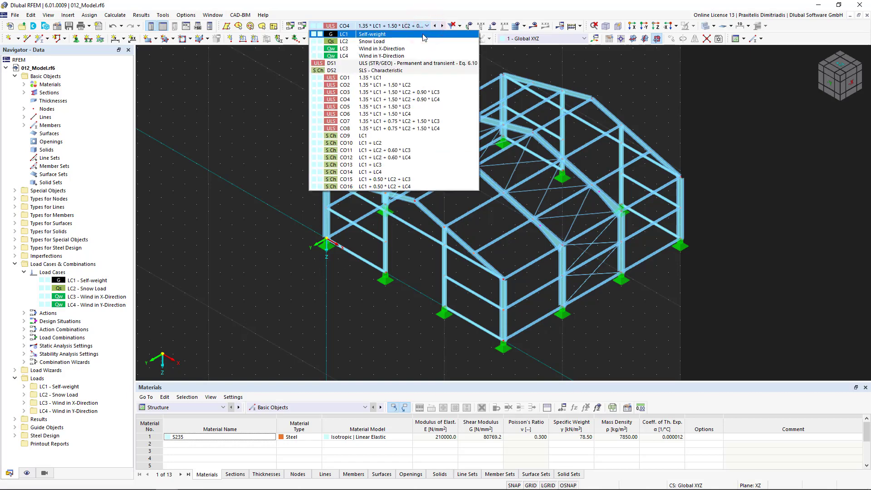
pyautogui.click(423, 35)
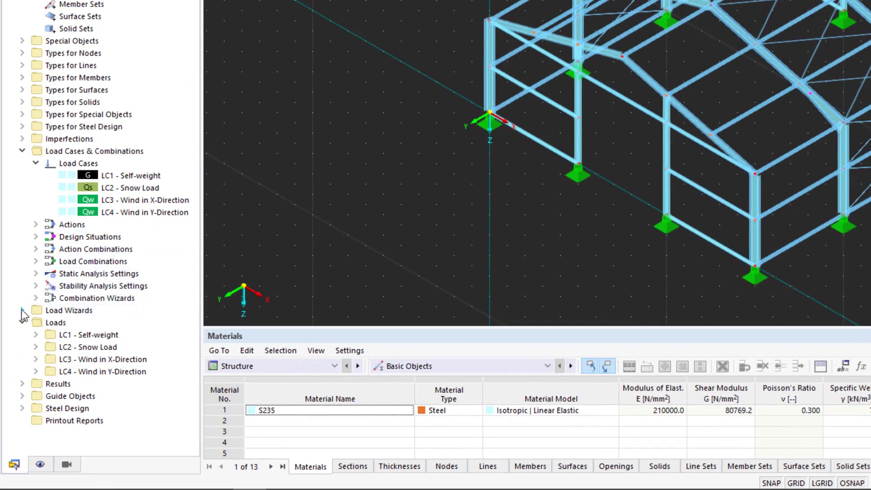
# Step: Expand Load Wizards in the Navigator and start a new member load for LC1
pyautogui.click(22, 311)
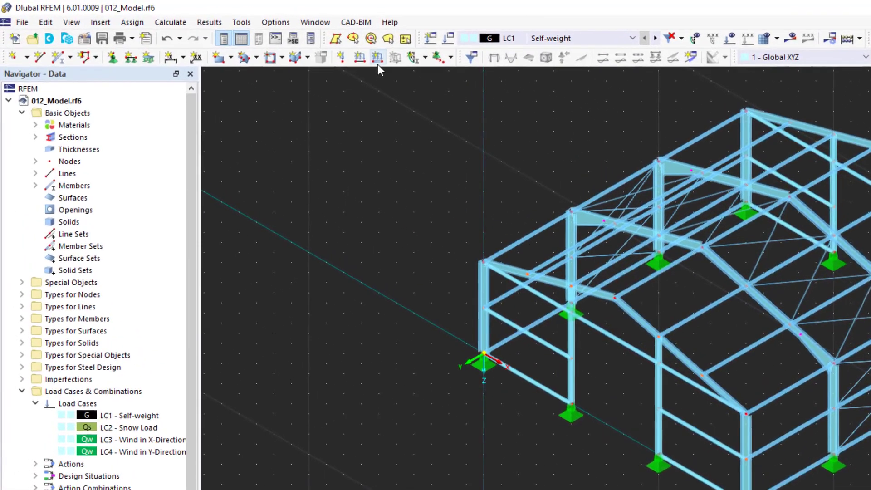
pyautogui.click(382, 65)
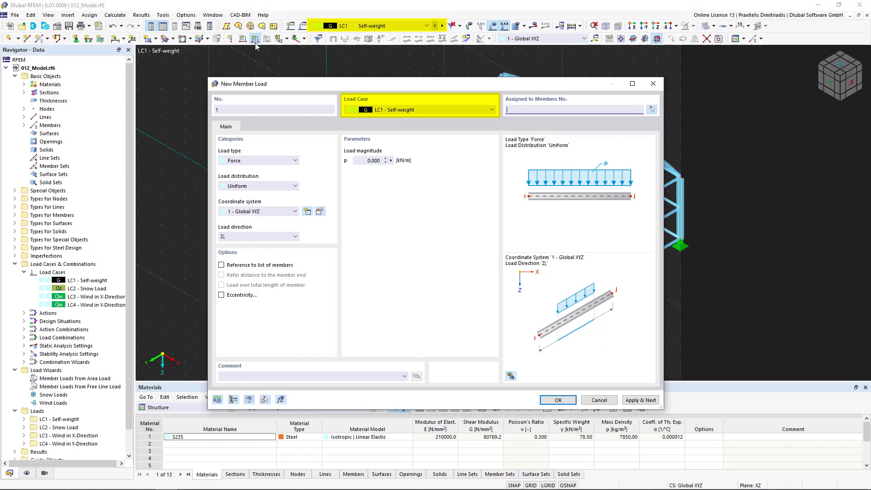
# Step: Define the LC1 member load as a uniform force in global Z of 0,1 kN/m
pyautogui.click(456, 112)
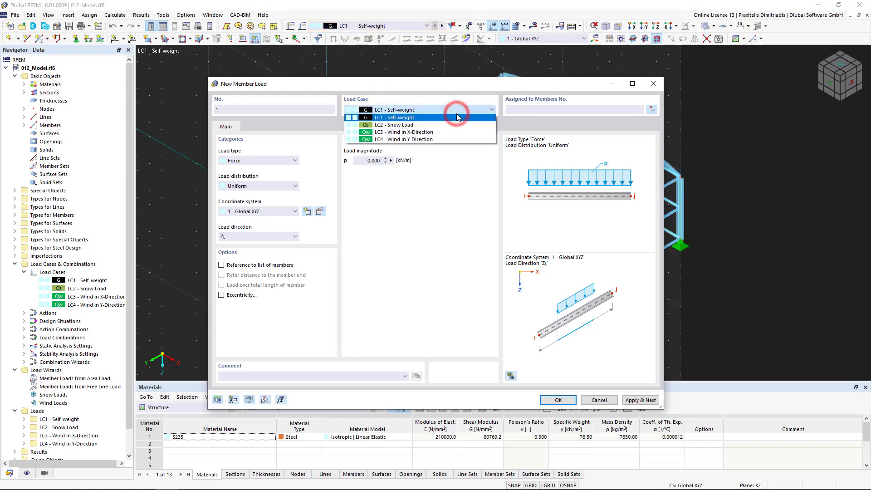
pyautogui.click(447, 89)
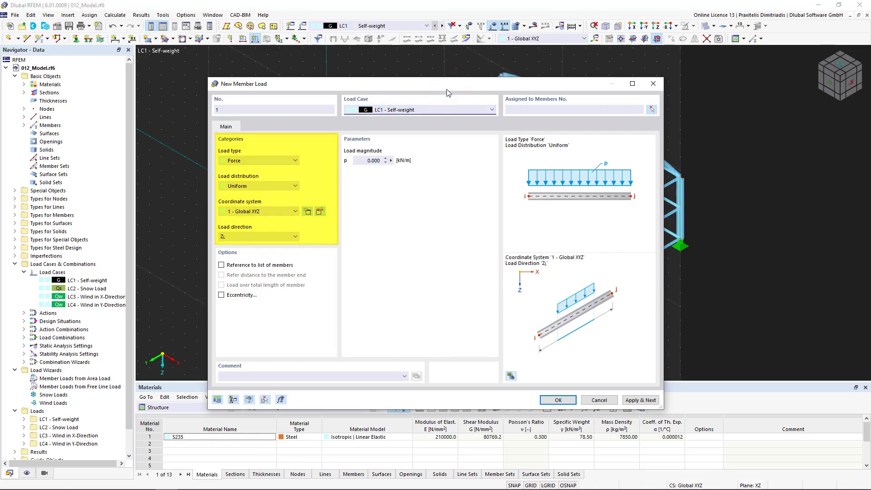
pyautogui.click(282, 165)
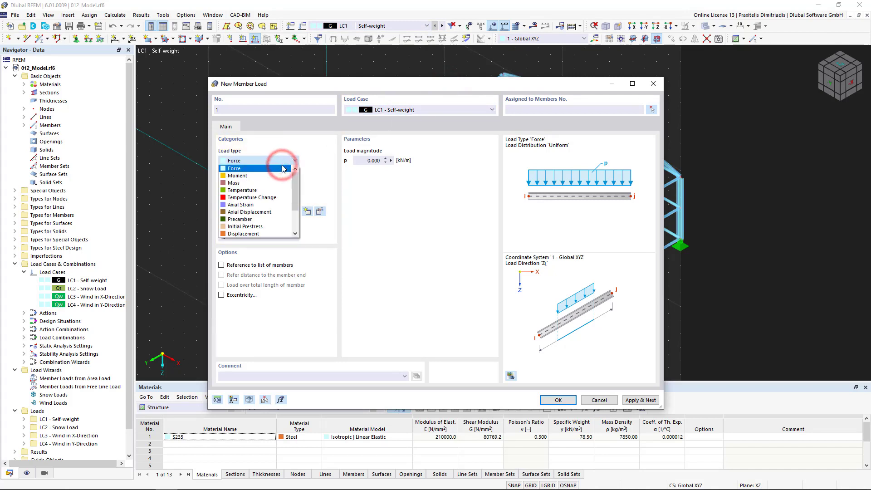
pyautogui.click(308, 149)
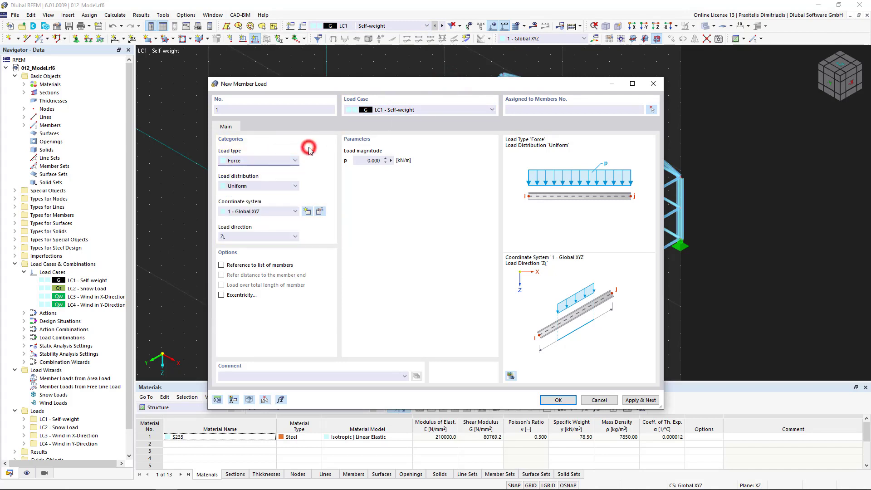
pyautogui.click(292, 185)
pyautogui.click(324, 180)
pyautogui.click(296, 237)
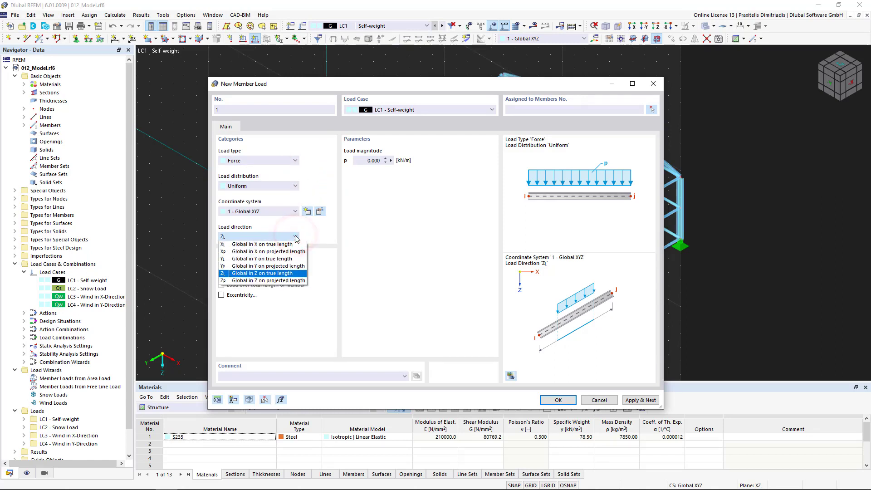
pyautogui.click(321, 235)
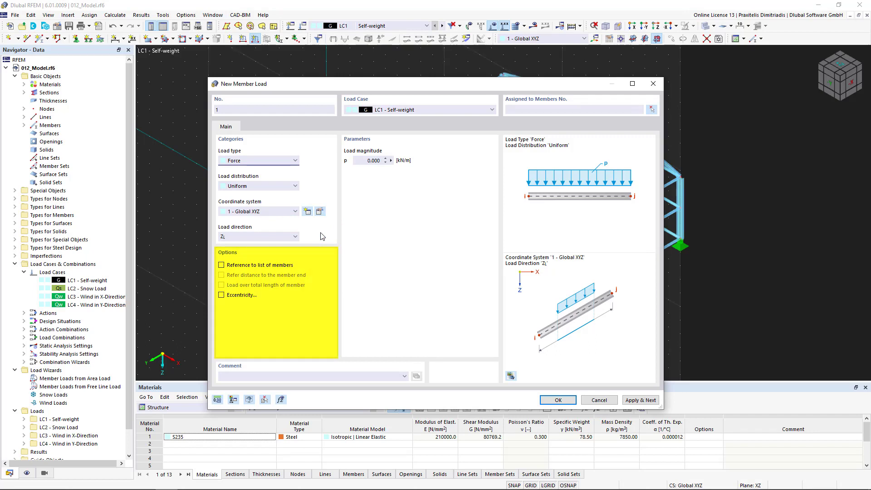
pyautogui.click(362, 160)
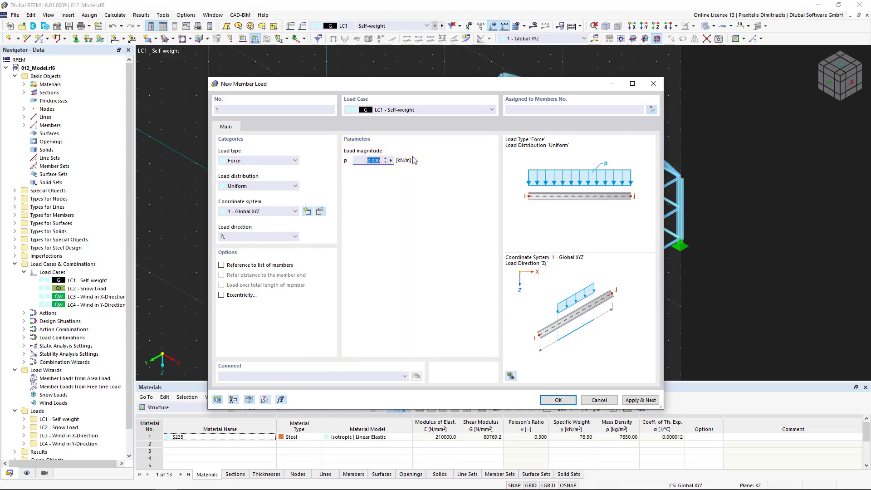
pyautogui.write('0,1')
# Step: Assign the 0.100 kN/m uniform member load to member 4
pyautogui.click(553, 400)
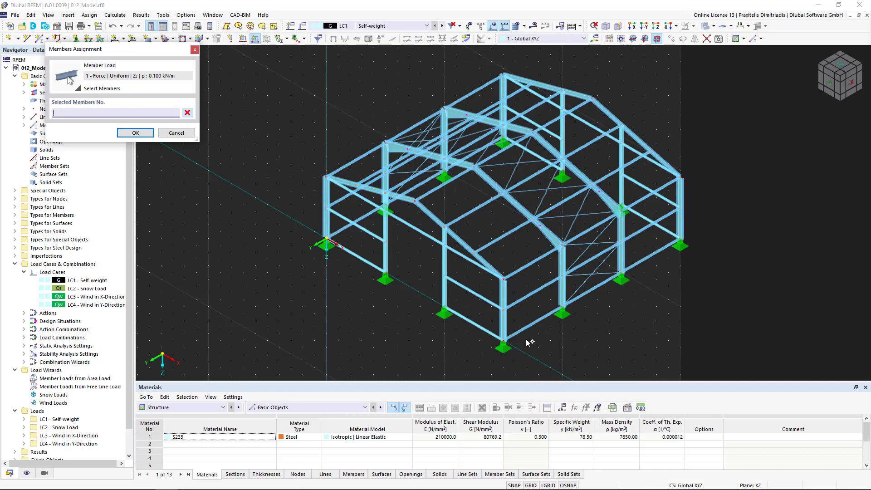
pyautogui.click(435, 214)
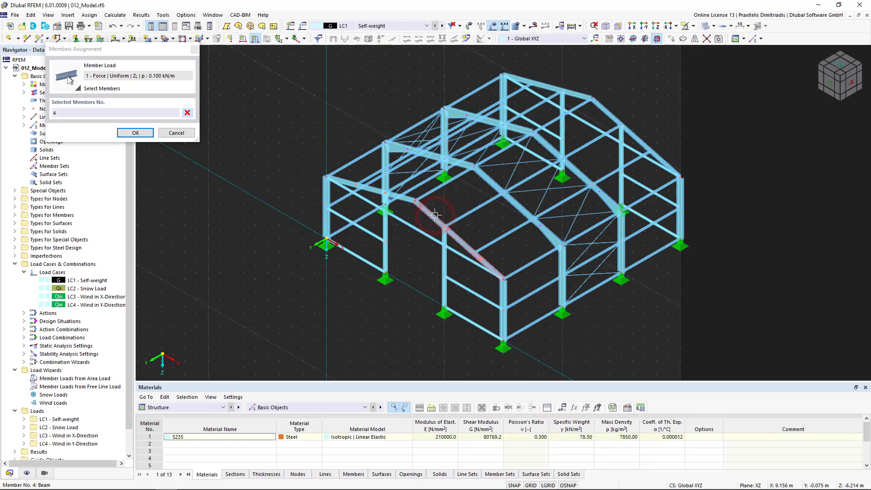
pyautogui.click(145, 138)
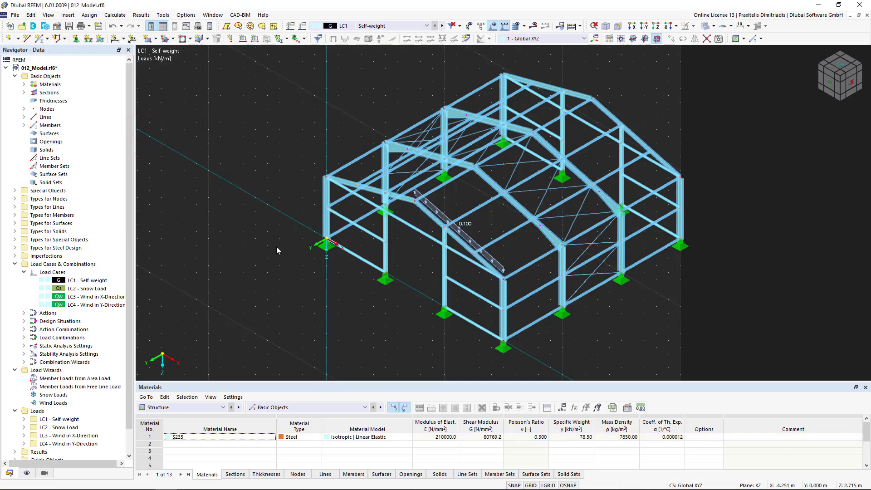
# Step: Delete member load No. 1 from member 4, leaving LC1 unloaded
pyautogui.rightClick(458, 226)
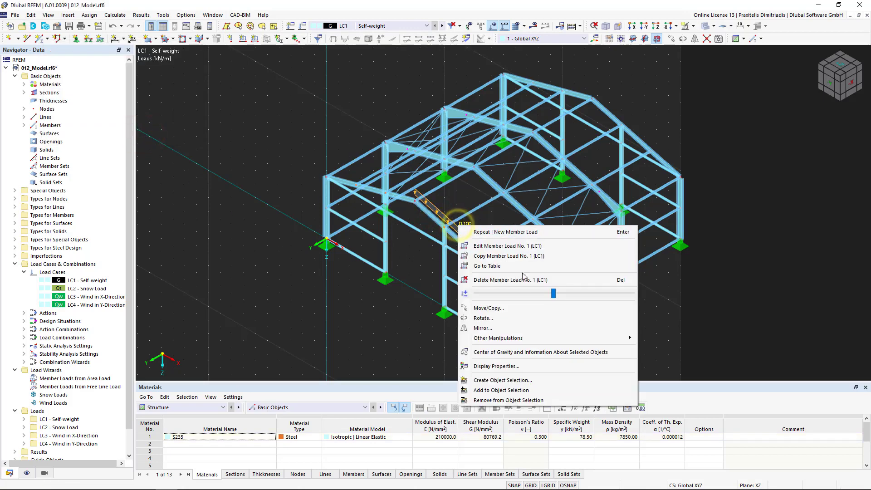
pyautogui.moveTo(552, 295)
pyautogui.mouseDown()
pyautogui.moveTo(525, 299)
pyautogui.moveTo(601, 295)
pyautogui.moveTo(571, 295)
pyautogui.mouseUp()
pyautogui.click(659, 300)
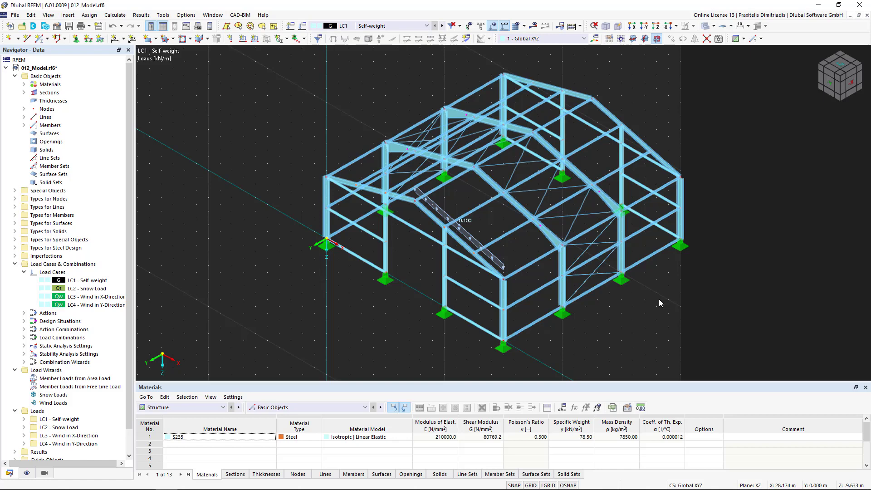
pyautogui.rightClick(471, 239)
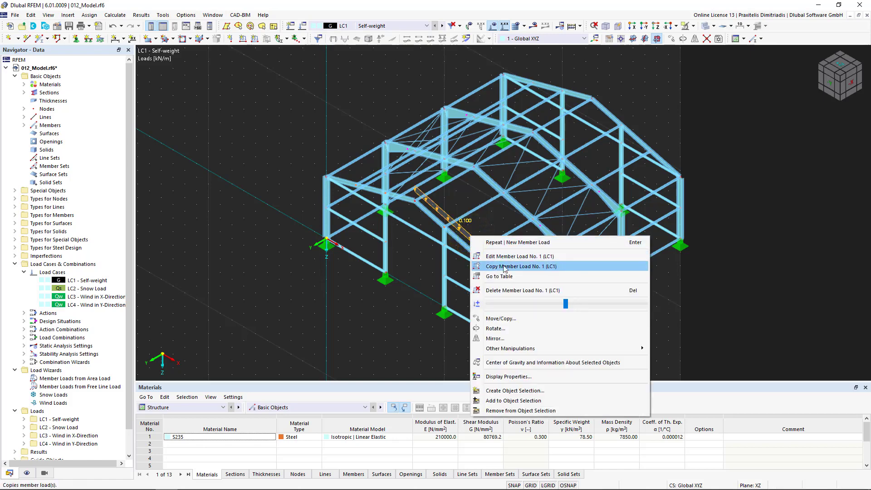
pyautogui.click(520, 289)
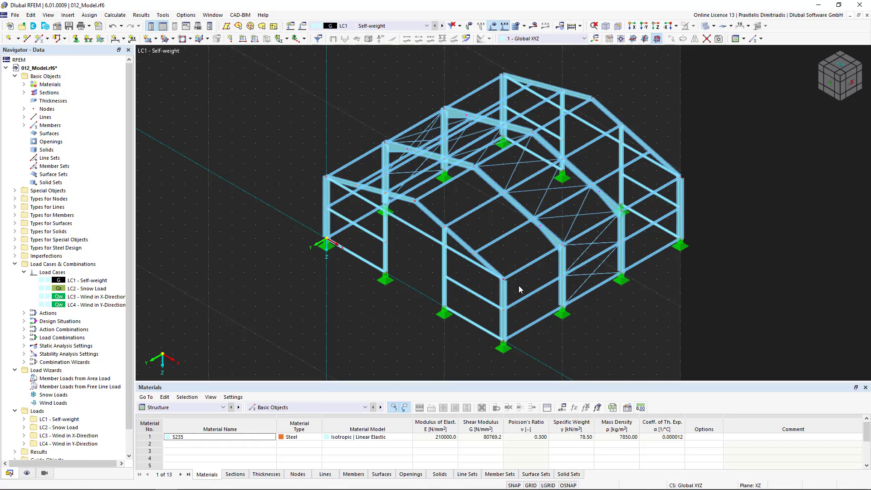
# Step: Launch a Member Loads from Area Load wizard generating into LC1 - Self-weight
pyautogui.doubleClick(111, 380)
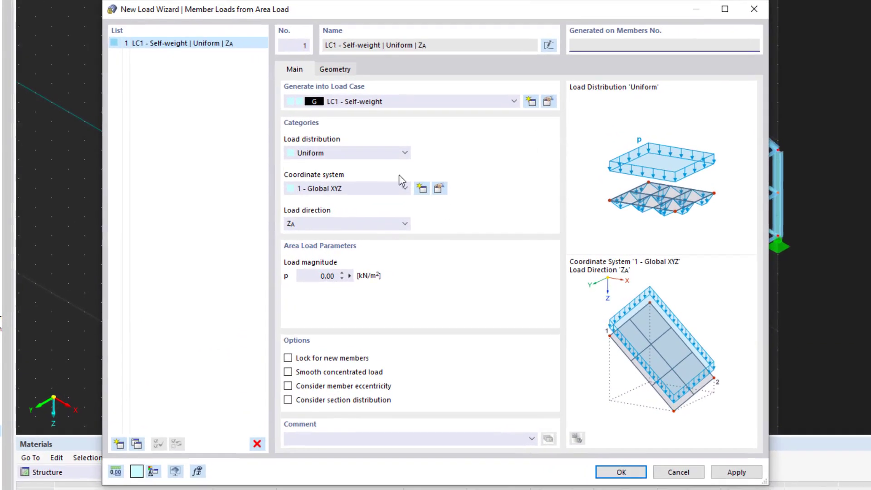
pyautogui.click(459, 101)
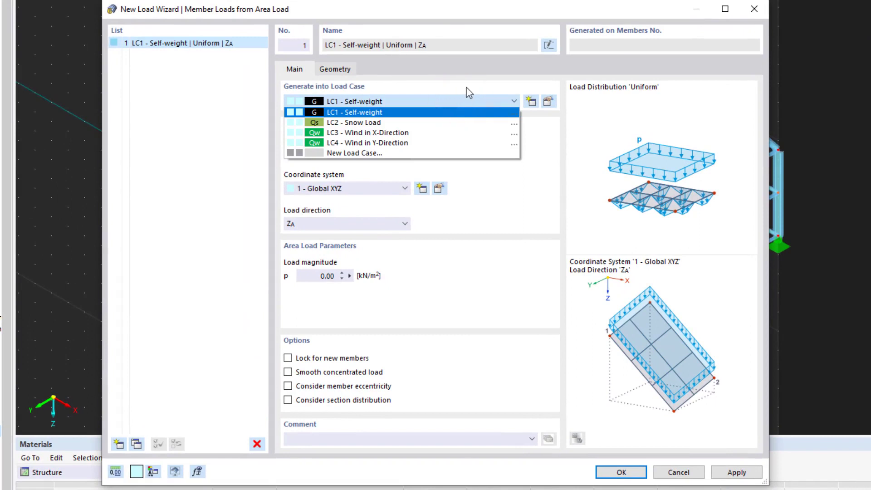
pyautogui.click(466, 88)
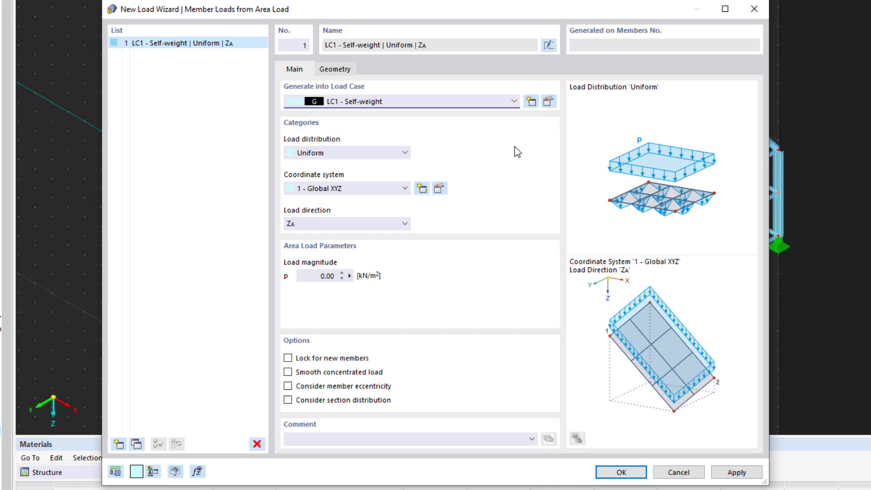
# Step: Set the area load to a uniform 0,1 kN/m² acting in direction ZA
pyautogui.click(367, 156)
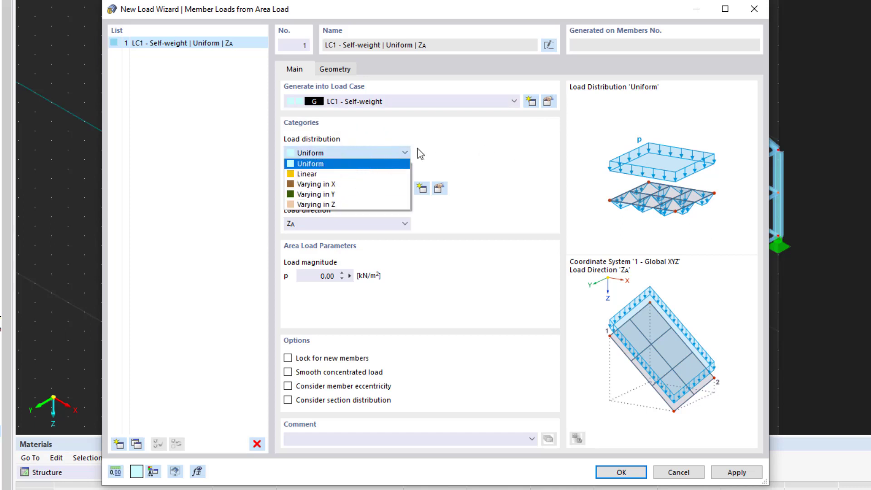
pyautogui.click(462, 143)
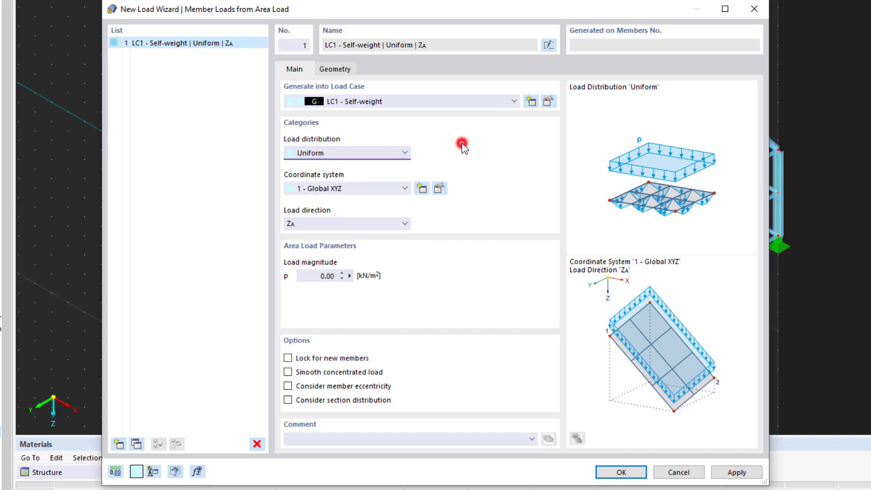
pyautogui.click(375, 226)
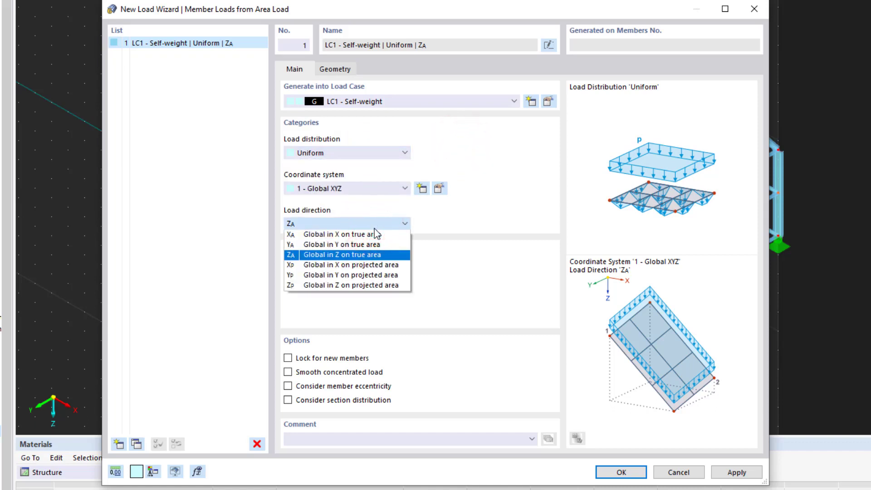
pyautogui.click(459, 232)
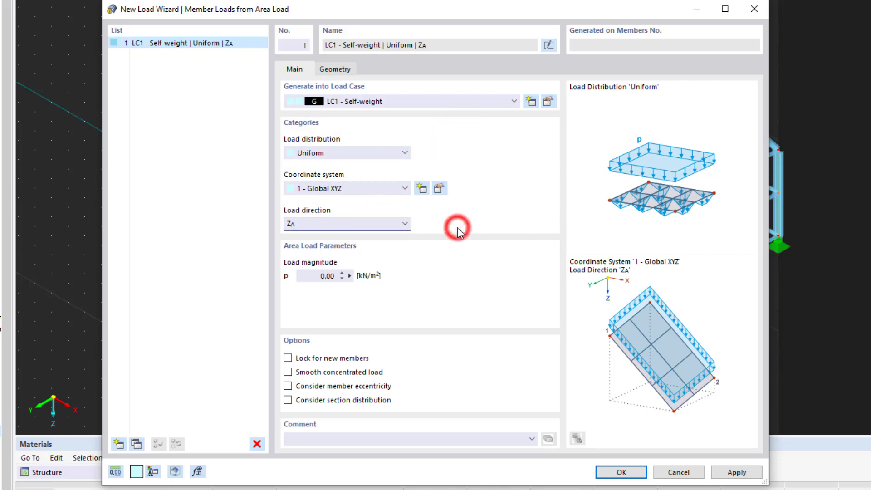
pyautogui.click(313, 275)
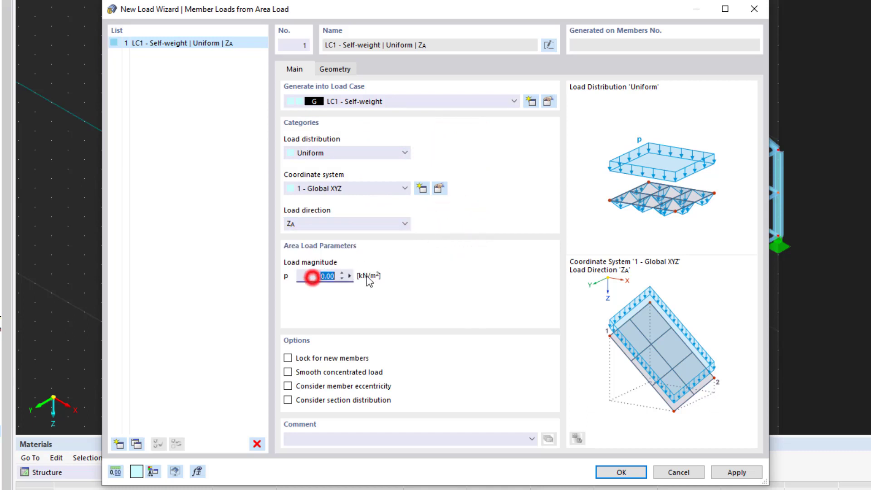
pyautogui.write('0,1')
pyautogui.click(345, 70)
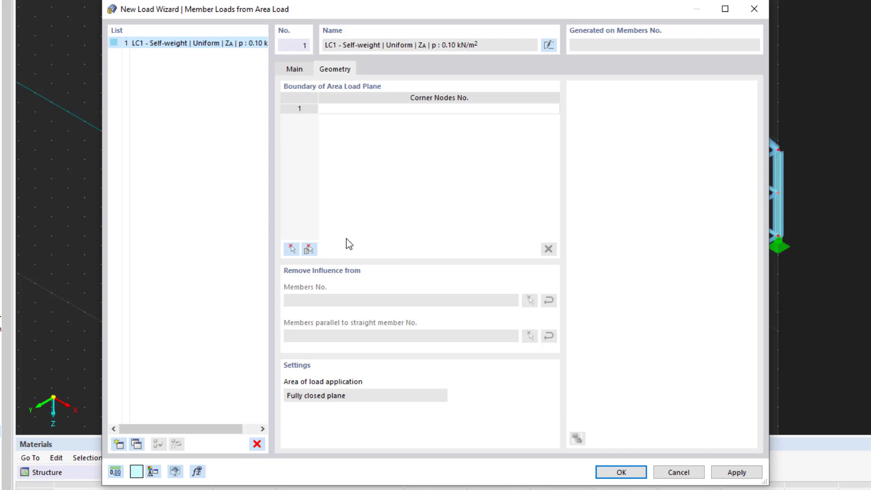
# Step: Window-select every cell of the hall frame as the area load boundary and verify the selection
pyautogui.click(309, 249)
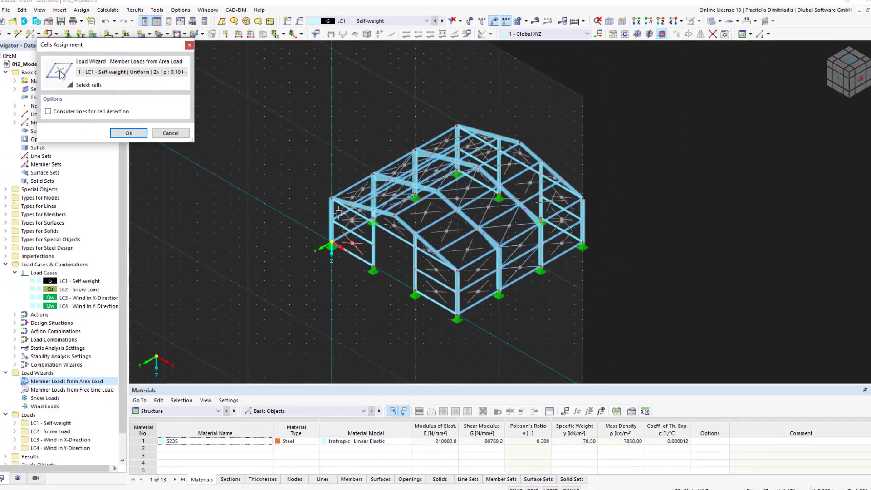
pyautogui.moveTo(285, 116); pyautogui.dragTo(626, 341)
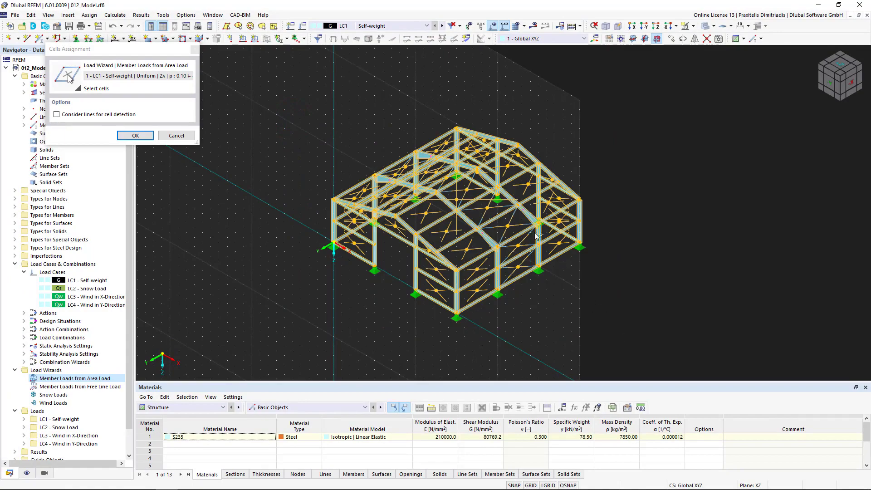
pyautogui.keyDown('ctrl'); pyautogui.moveTo(519, 200); pyautogui.dragTo(604, 231, button='middle'); pyautogui.keyUp('ctrl')
pyautogui.scroll(6, 483, 243)
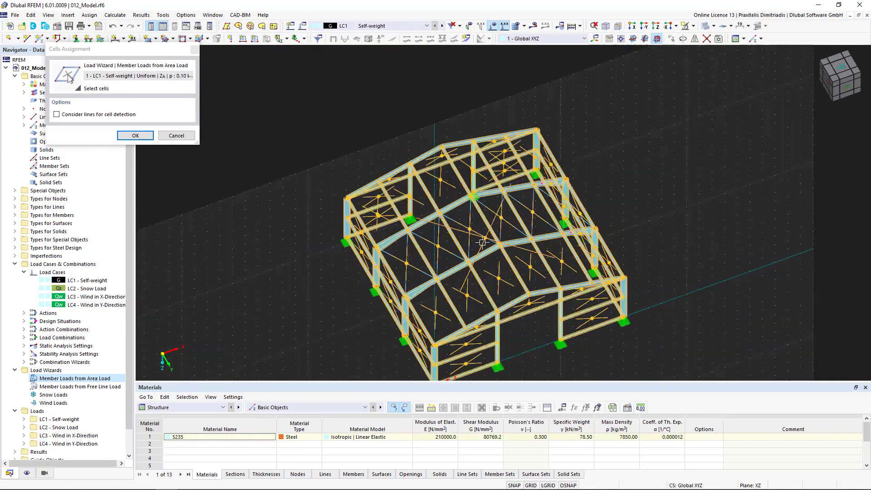
pyautogui.press('shift')
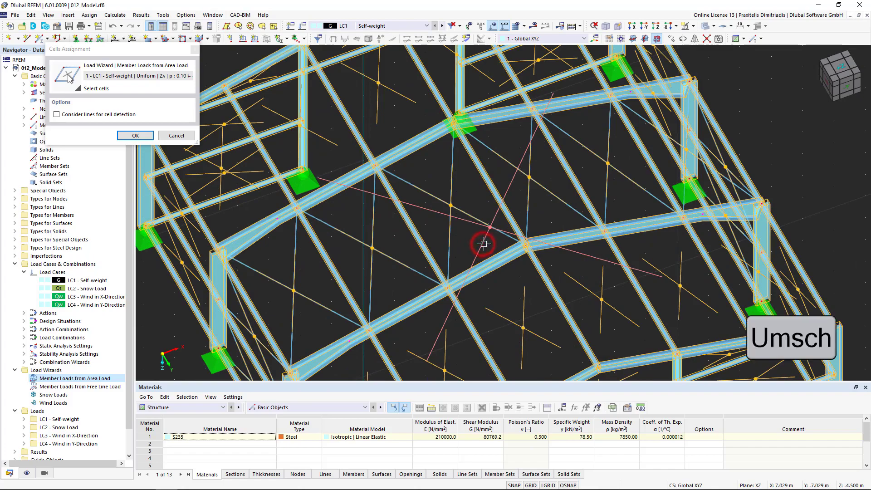
pyautogui.scroll(-8, 499, 251)
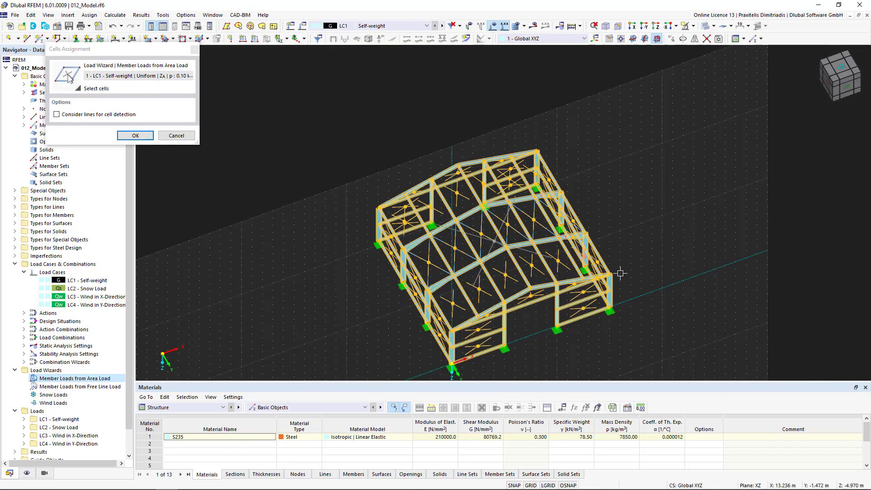
pyautogui.keyDown('ctrl'); pyautogui.moveTo(648, 284); pyautogui.dragTo(531, 231, button='middle'); pyautogui.keyUp('ctrl')
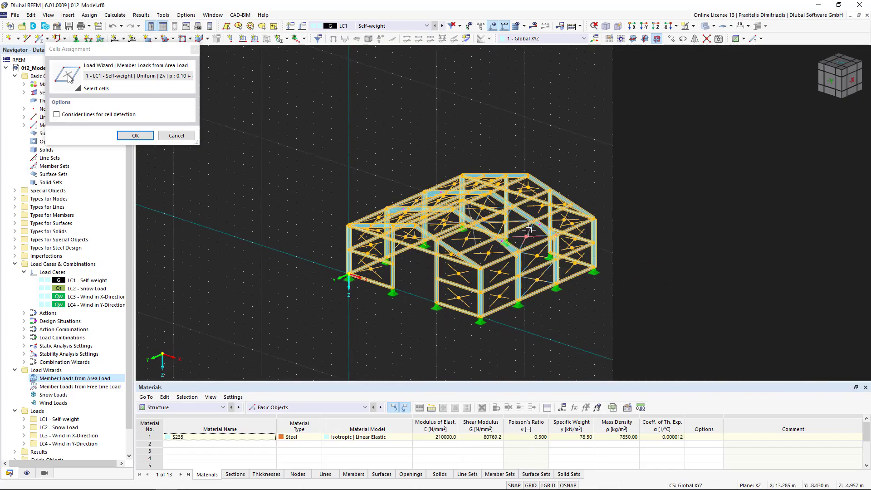
# Step: Confirm the 45 selected cells as the area load boundary
pyautogui.click(139, 140)
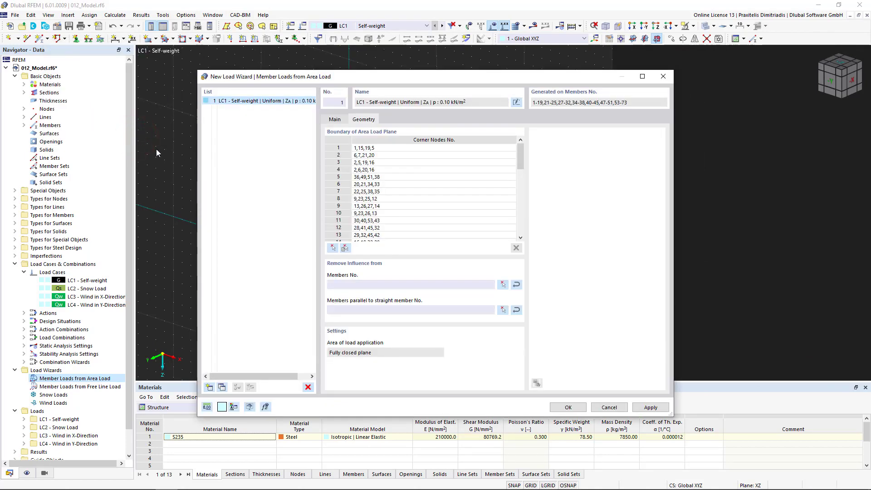
pyautogui.moveTo(517, 162); pyautogui.dragTo(522, 232)
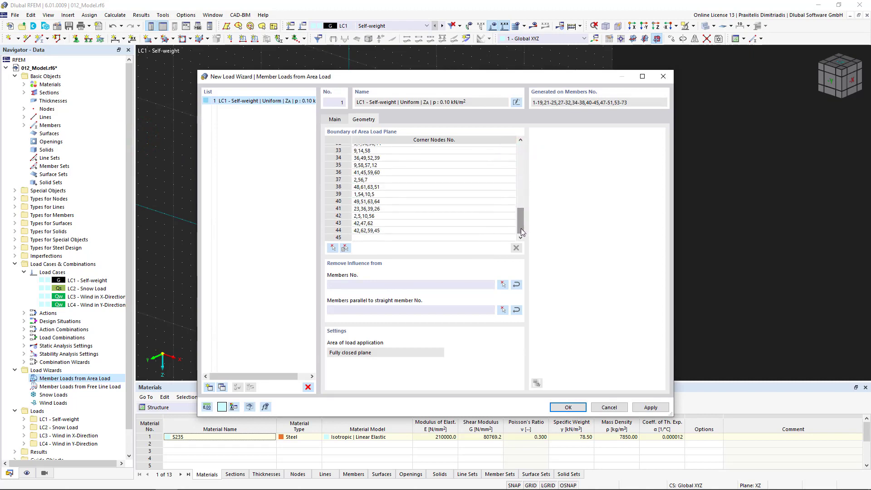
pyautogui.moveTo(521, 233); pyautogui.dragTo(506, 308)
# Step: Remove load influence from members parallel to members 1-4, 6, 8, 10 and 12
pyautogui.click(504, 309)
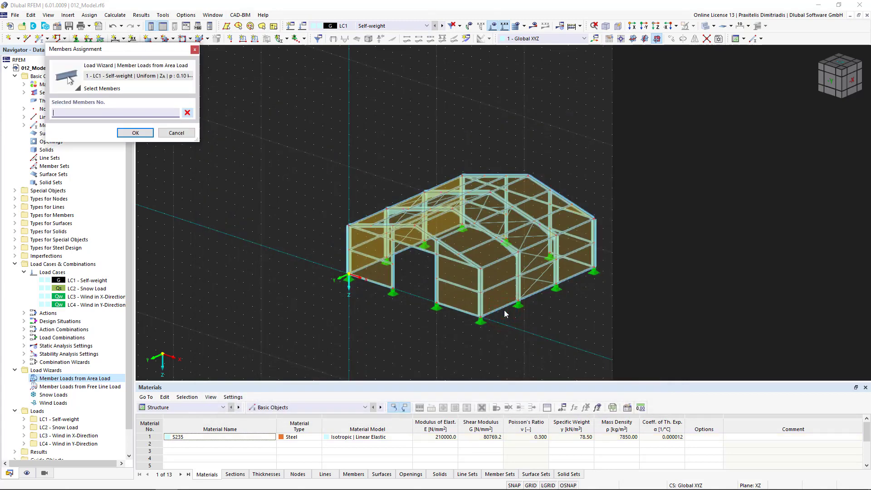
pyautogui.click(348, 239)
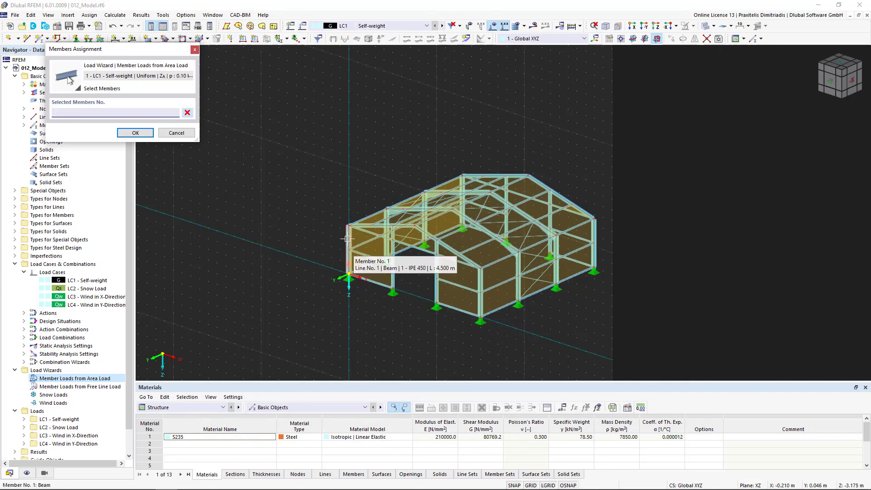
pyautogui.keyDown('ctrl'); pyautogui.moveTo(408, 247); pyautogui.dragTo(431, 254, button='middle'); pyautogui.keyUp('ctrl')
pyautogui.click(409, 248)
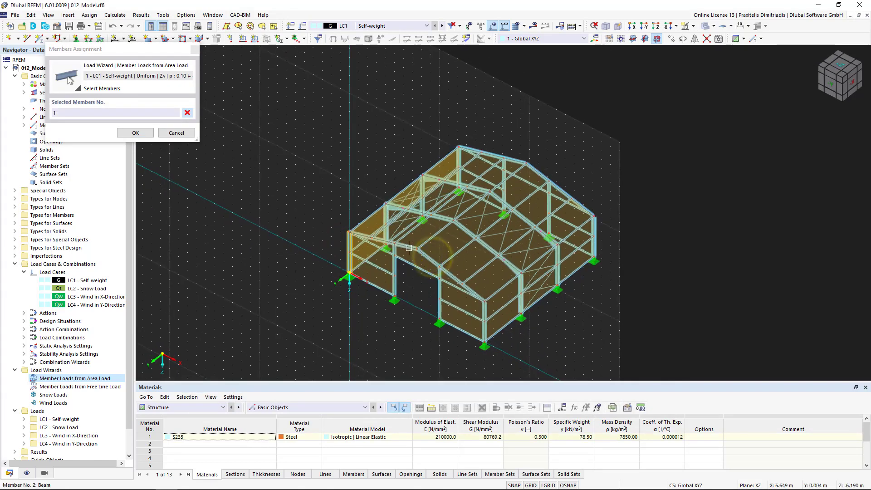
pyautogui.click(429, 261)
pyautogui.click(483, 329)
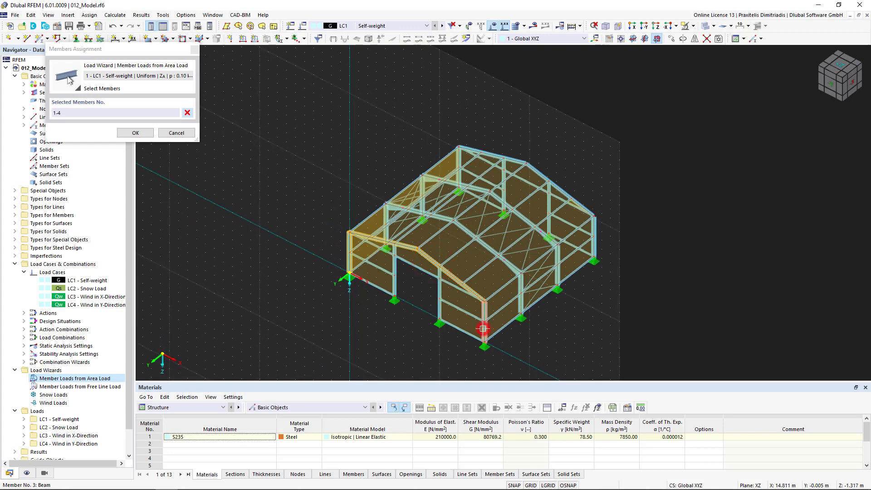
pyautogui.click(442, 219)
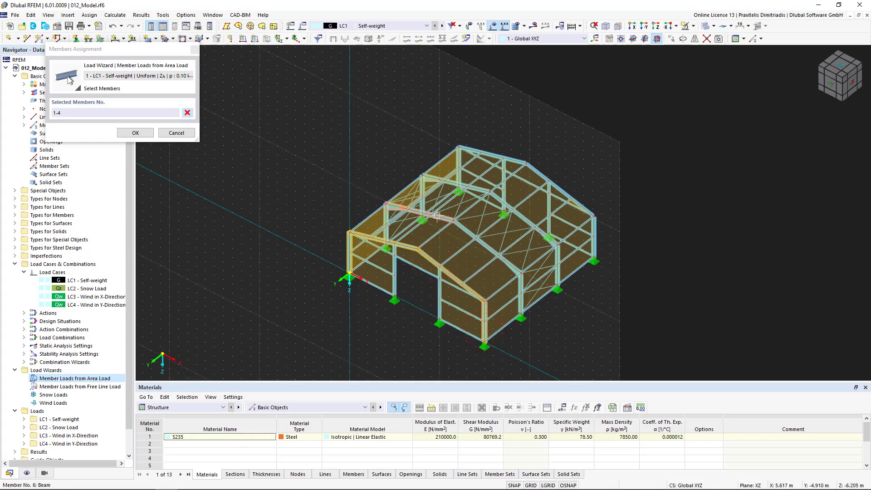
pyautogui.click(472, 236)
pyautogui.click(509, 204)
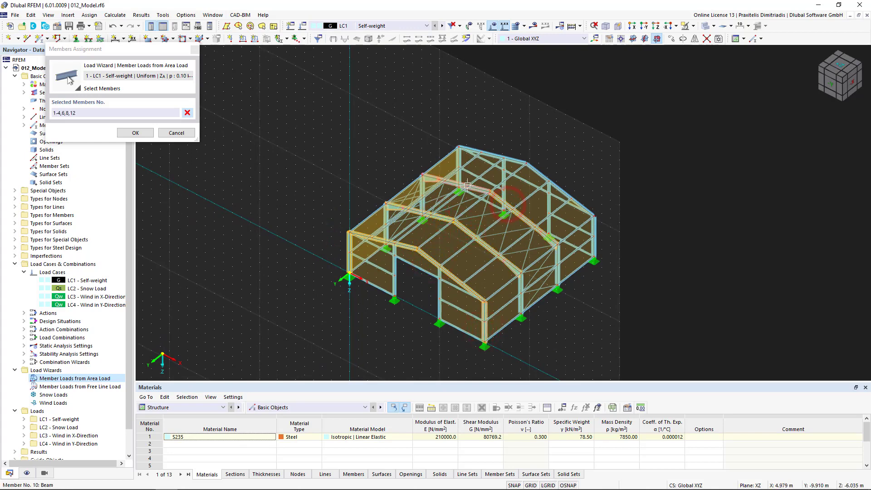
pyautogui.click(467, 185)
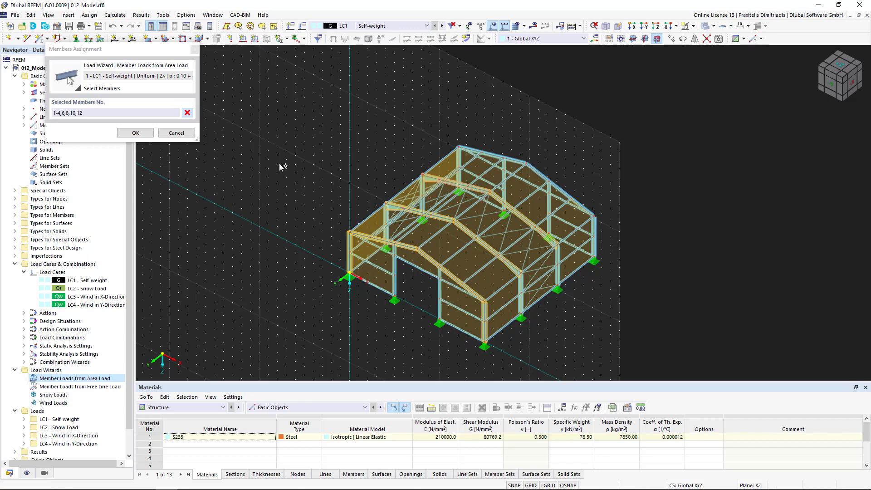
pyautogui.click(141, 133)
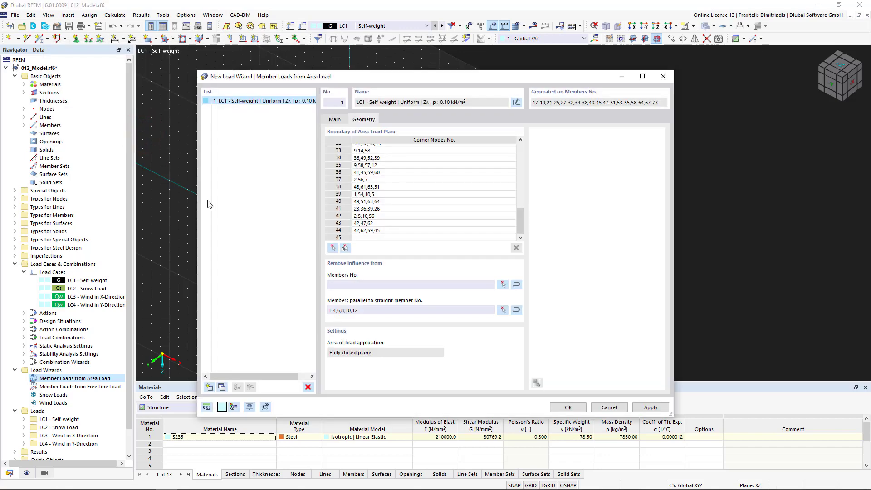
# Step: Generate the member loads into LC1, then delete the wizard while keeping the individual member loads
pyautogui.click(571, 407)
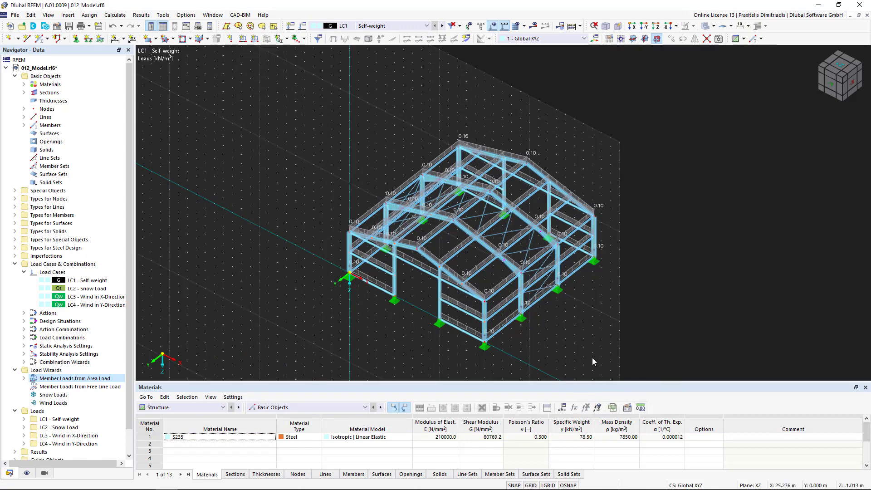
pyautogui.click(846, 84)
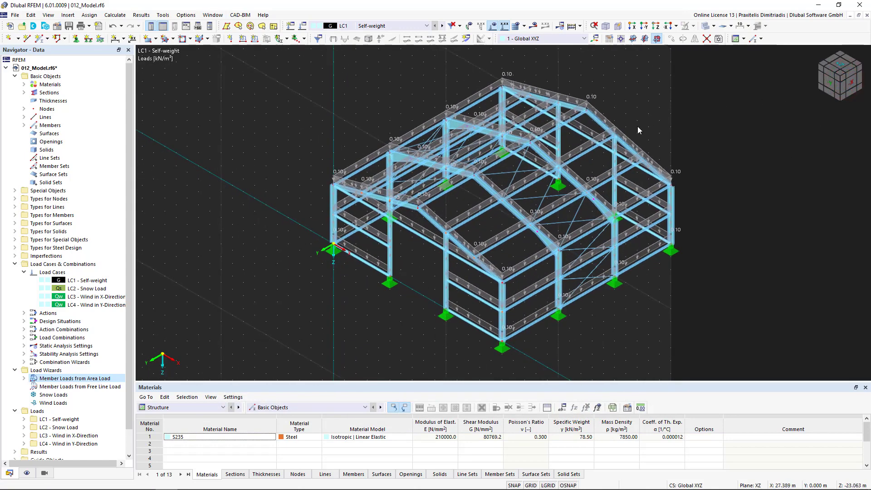
pyautogui.rightClick(631, 145)
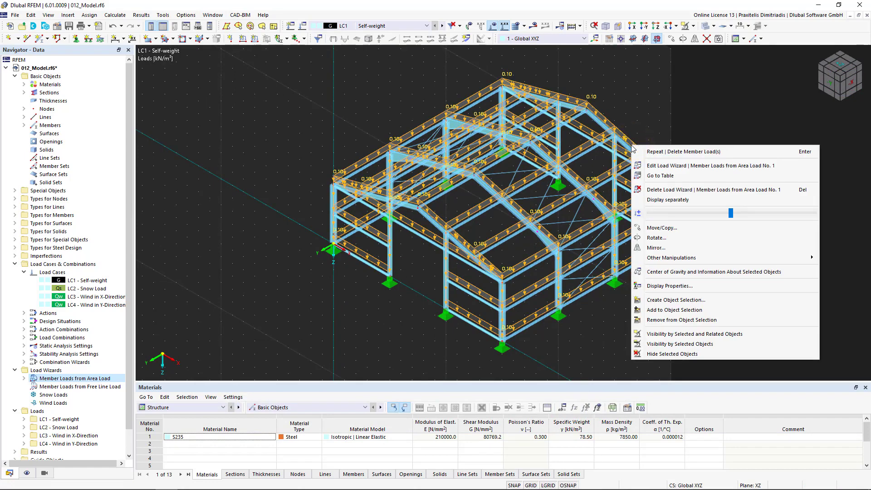
pyautogui.click(675, 193)
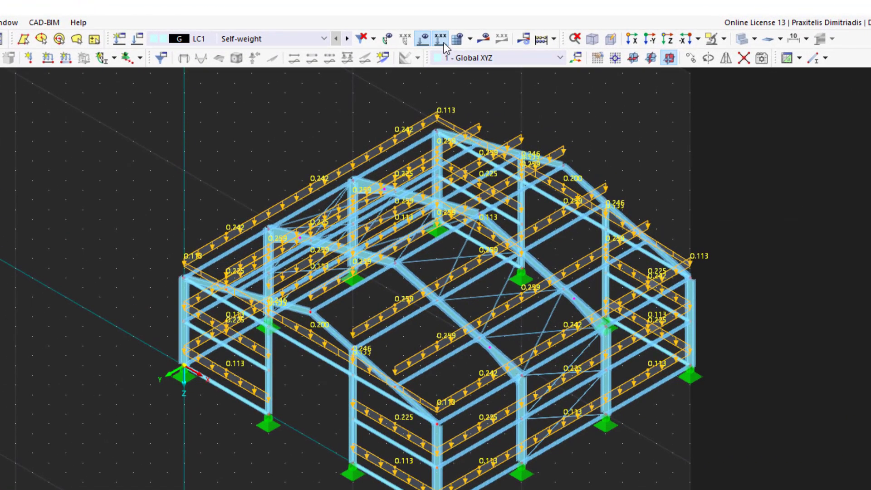
# Step: Turn off the LC1 load and value display, leaving the bare hall frame with loads still defined
pyautogui.click(480, 30)
pyautogui.click(443, 41)
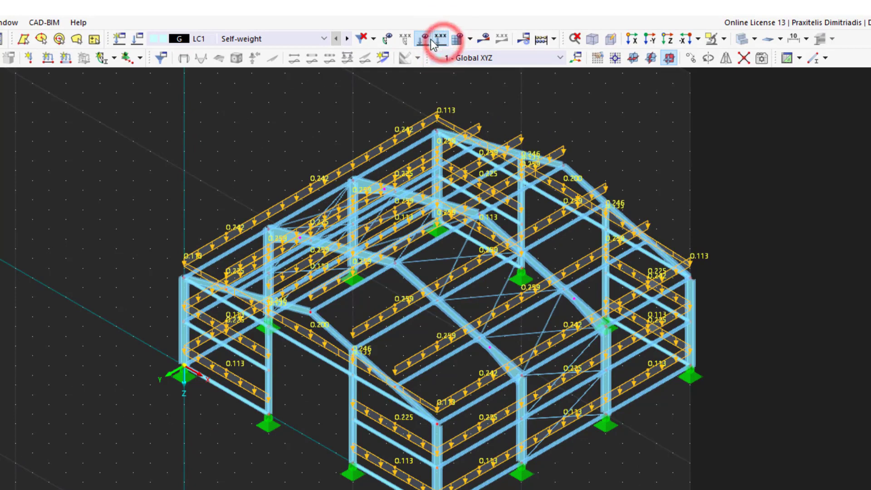
pyautogui.click(424, 40)
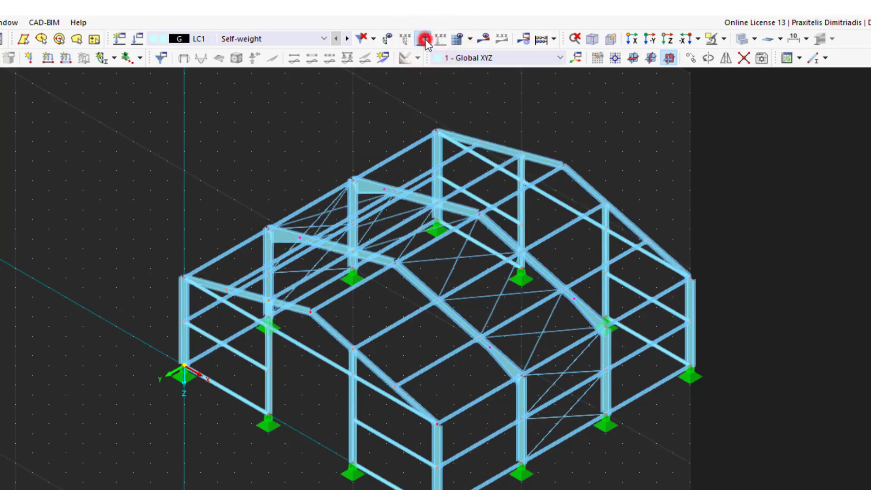
pyautogui.click(425, 40)
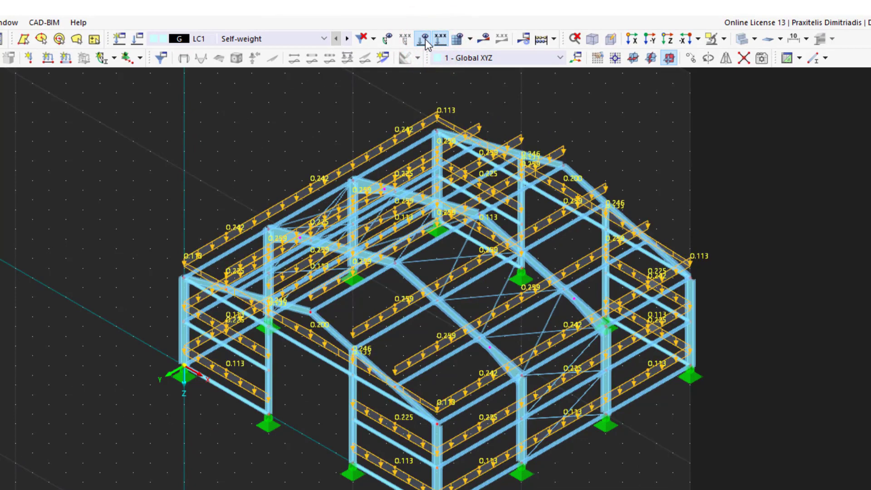
pyautogui.click(648, 156)
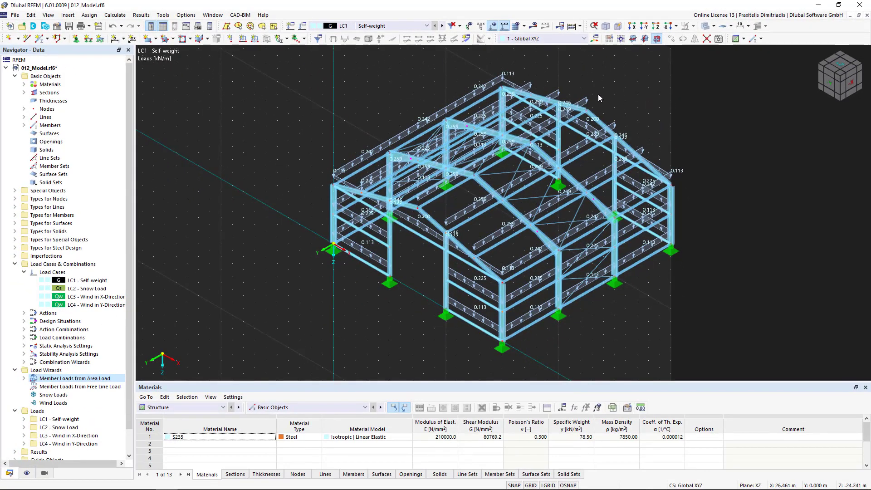
pyautogui.click(493, 25)
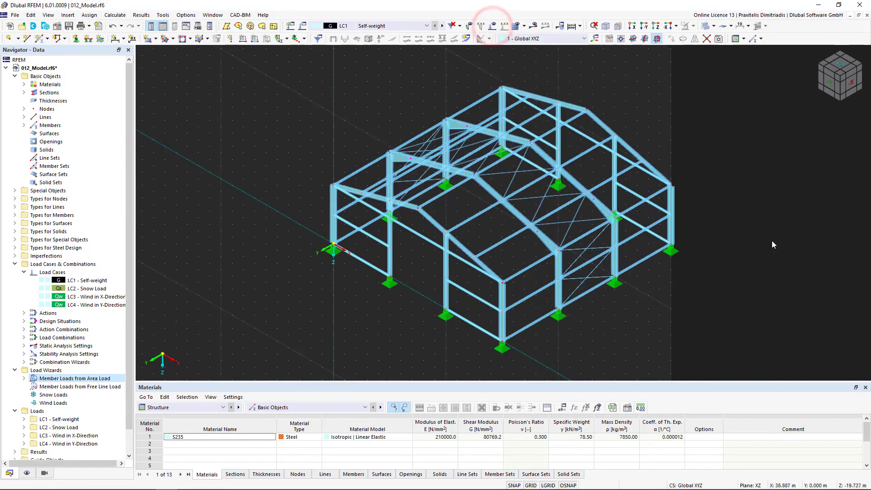